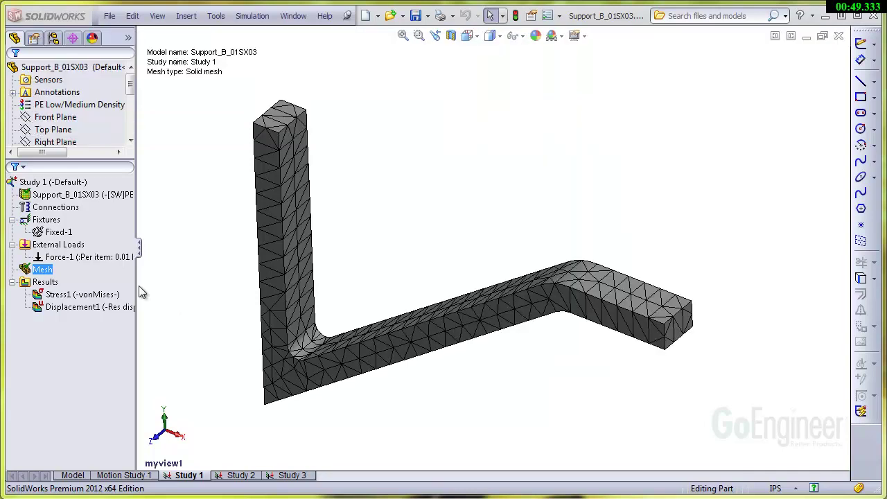
Step: Try coarser and finer mesh density settings in Study 1's mesh parameters, and discard the changes
right_click(43, 272)
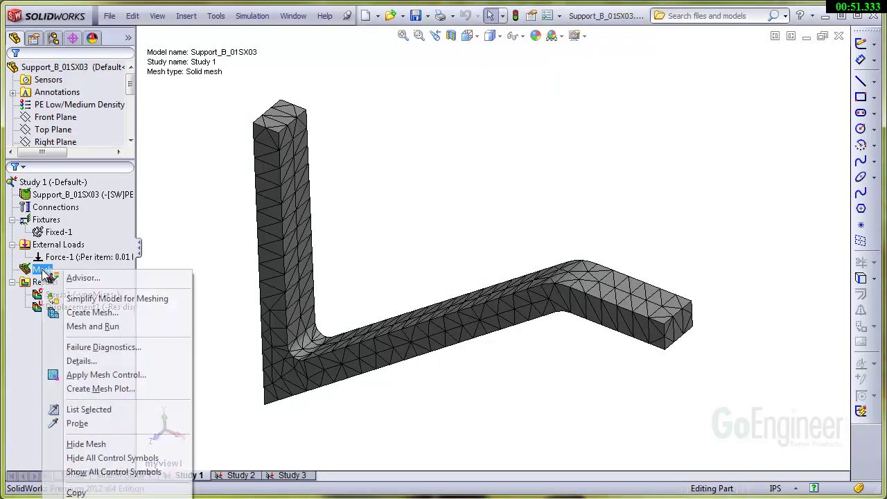
click(104, 313)
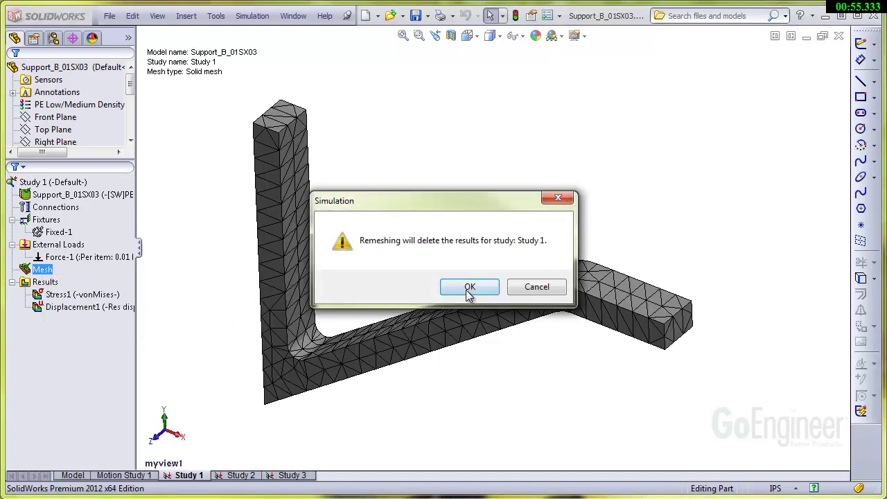
click(469, 287)
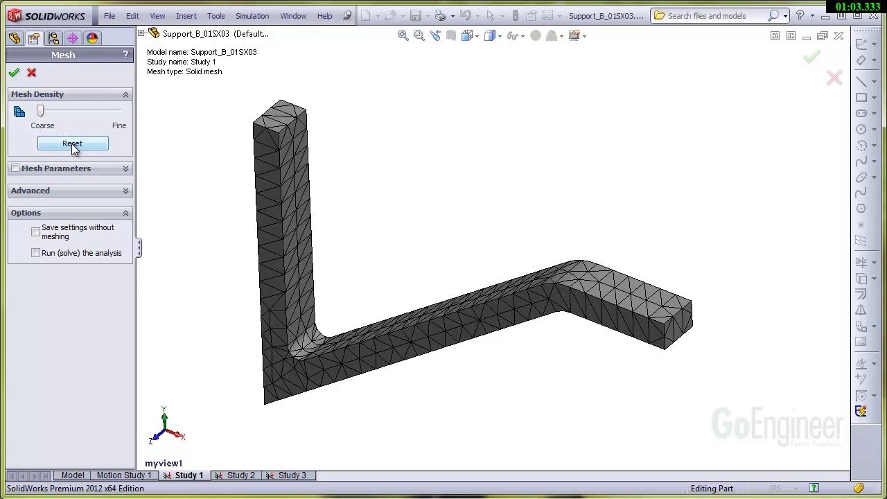
click(73, 168)
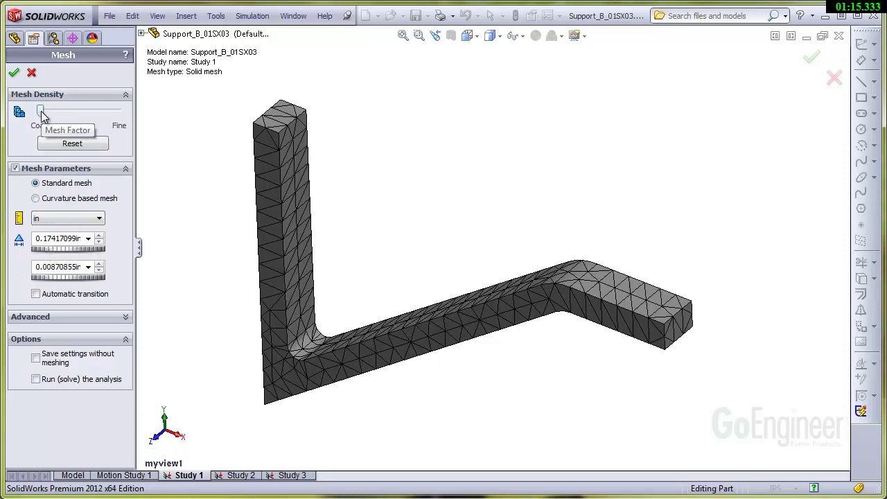
drag(41, 118, 74, 121)
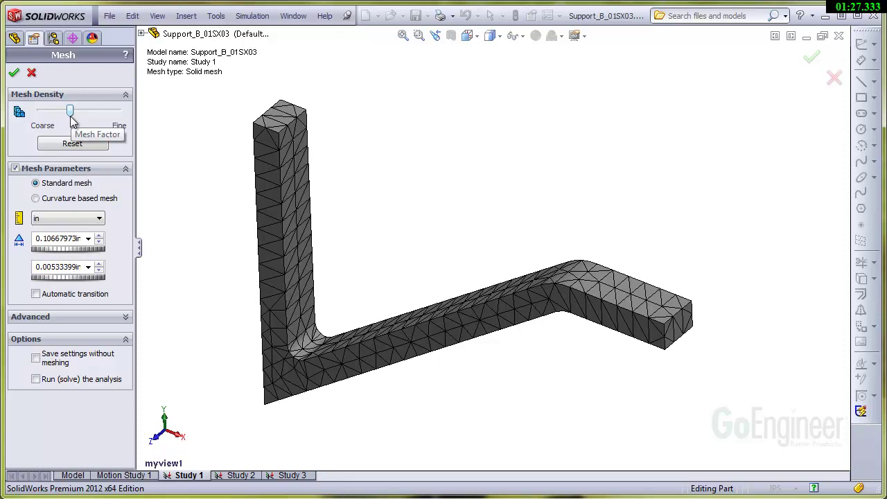
drag(74, 121, 114, 122)
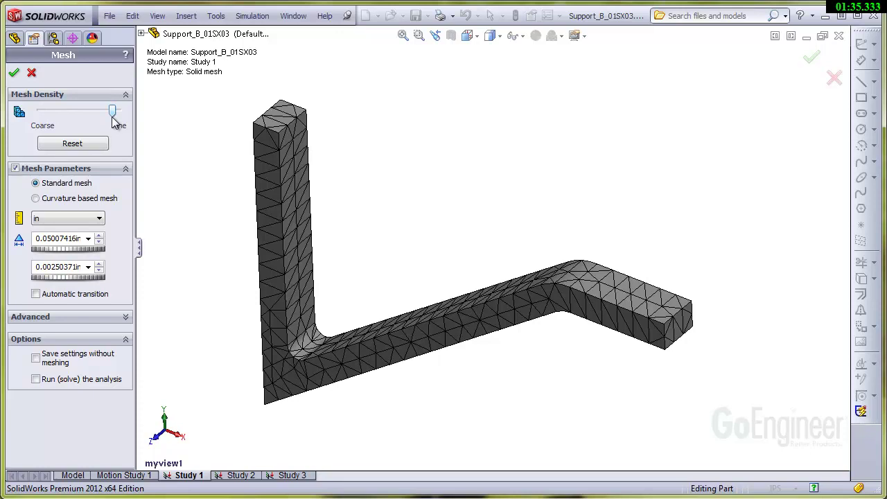
drag(114, 119, 76, 120)
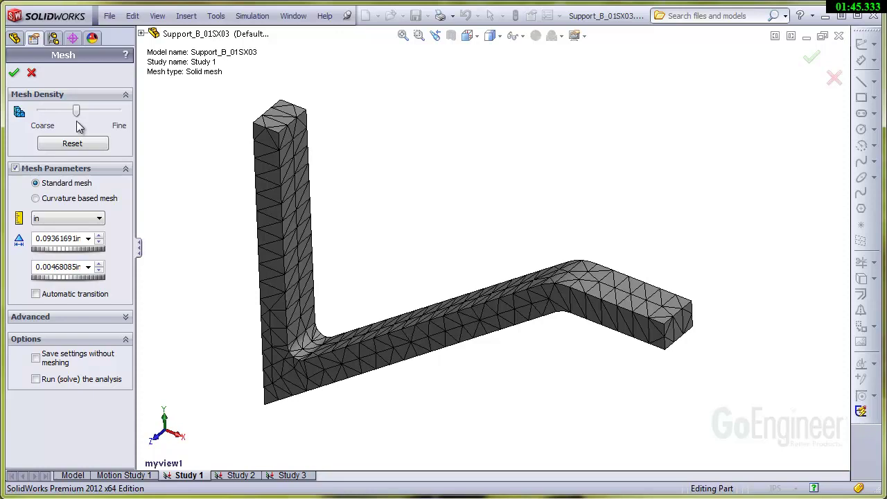
click(31, 74)
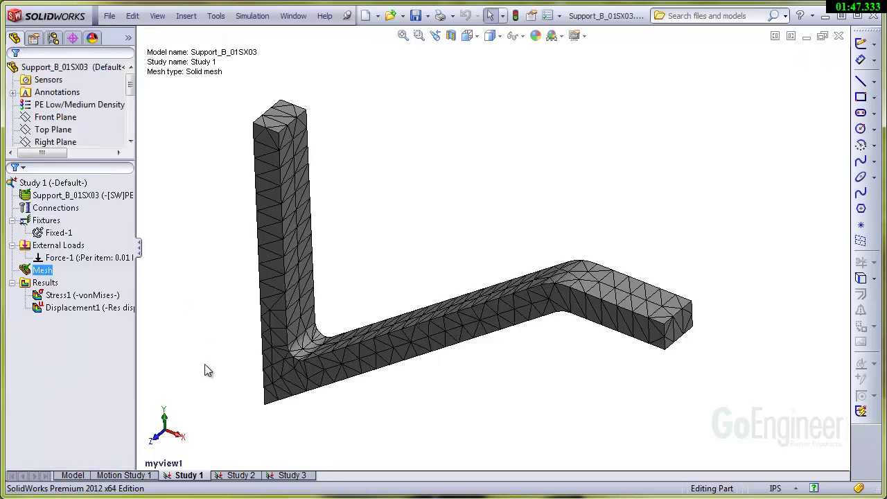
Step: Show Study 1's von Mises stress plot and move the maximum-stress label above the horizontal arm, clear of the fillet
right_click(115, 295)
click(183, 301)
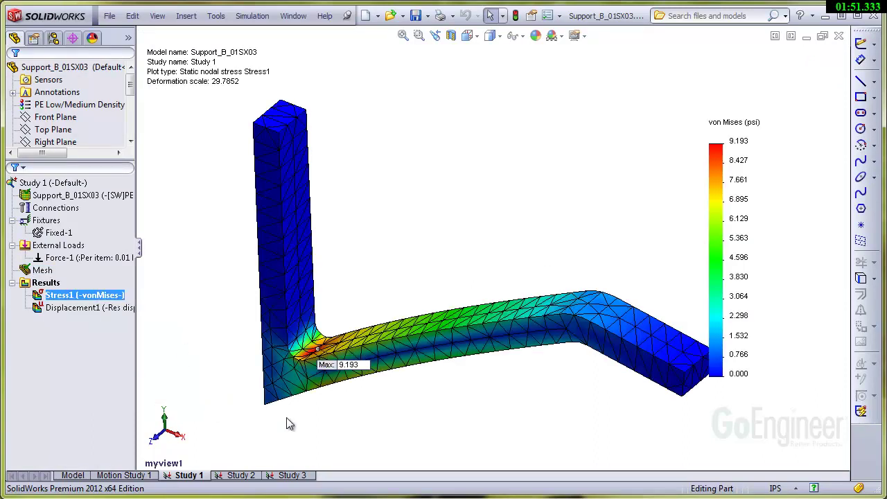
drag(340, 363, 372, 280)
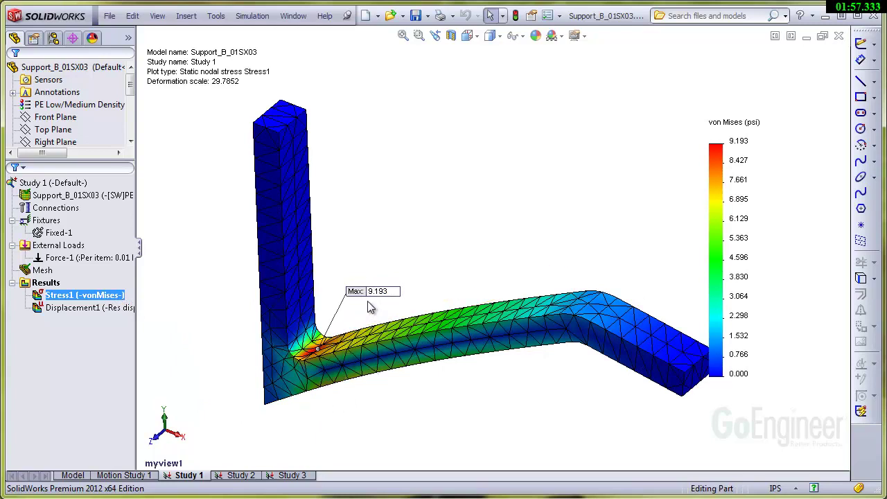
Step: Display the mesh of Study 3 and examine the refined elements at the inner fillet in the saved zoomed view
click(295, 475)
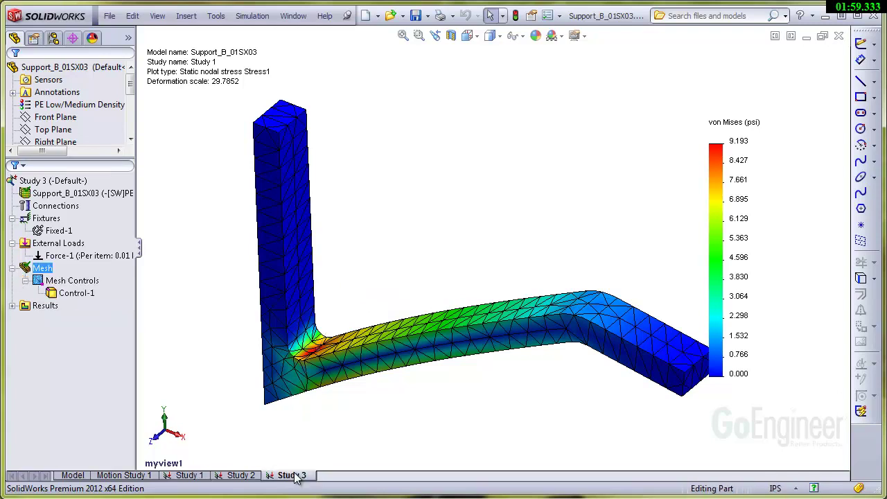
right_click(42, 270)
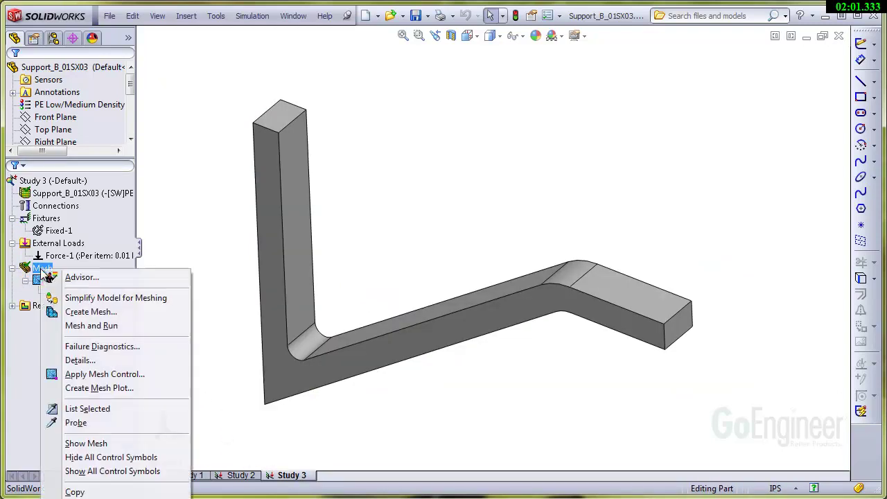
click(100, 443)
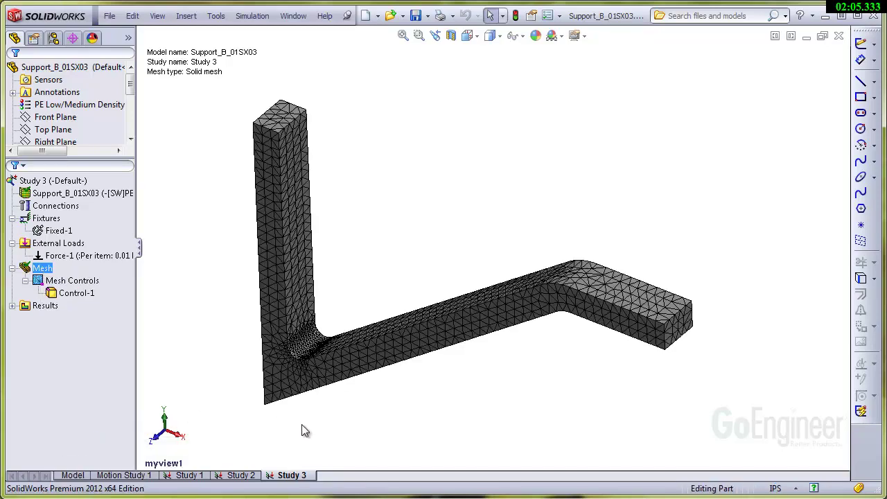
key(space)
double_click(335, 332)
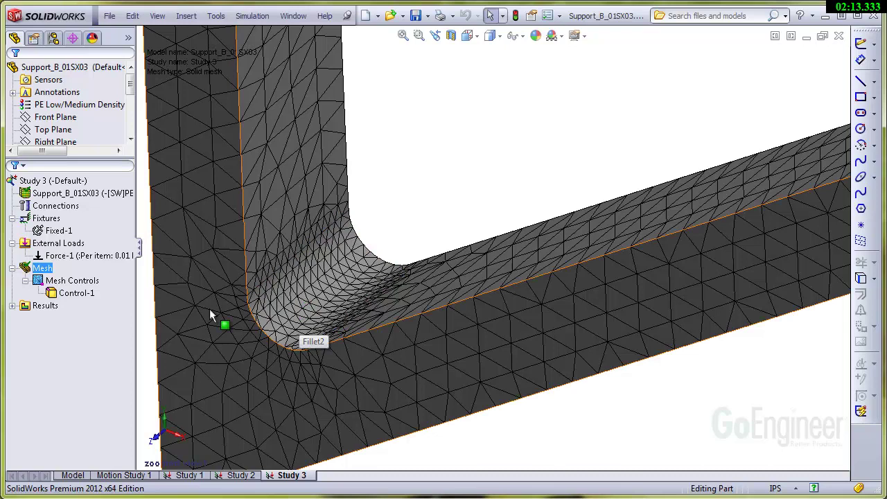
Step: Show Study 3's von Mises stress plot and move the maximum-stress label above the fillet
click(13, 307)
right_click(47, 332)
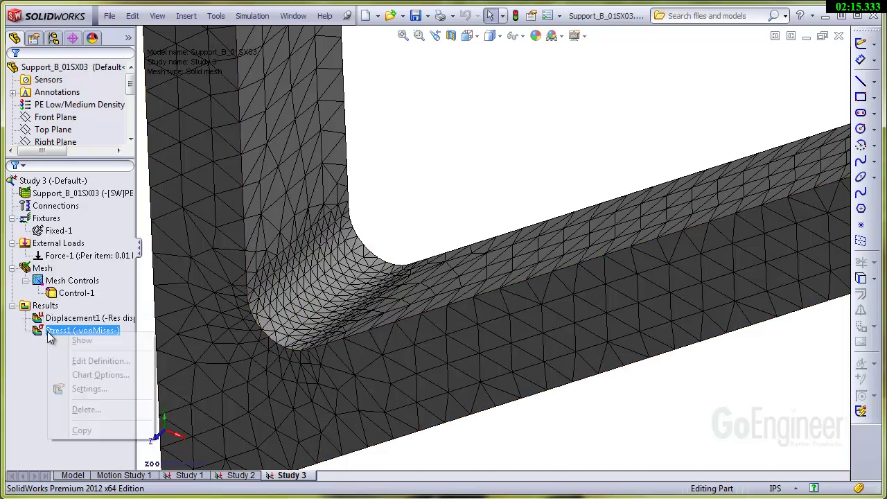
click(75, 344)
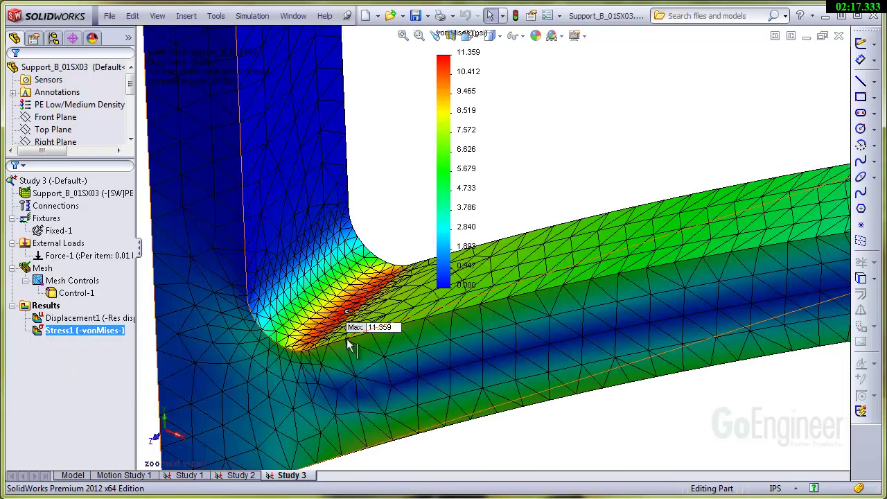
drag(365, 309, 394, 186)
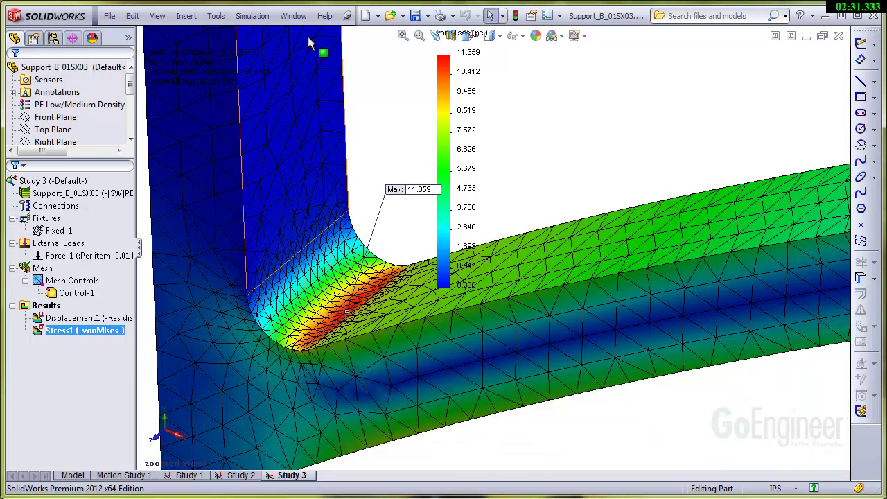
Step: Switch to the open circle part's Sketch1 and measure the circle's perimeter
click(256, 16)
mouse_move(293, 17)
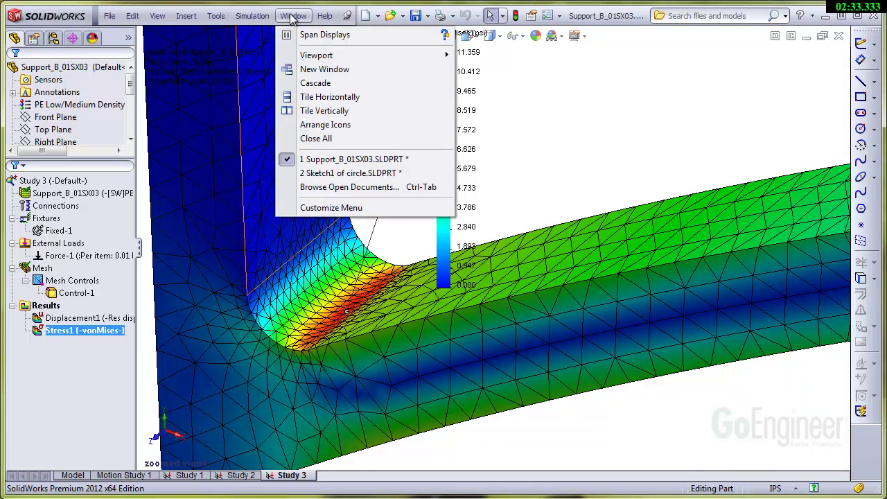
click(327, 172)
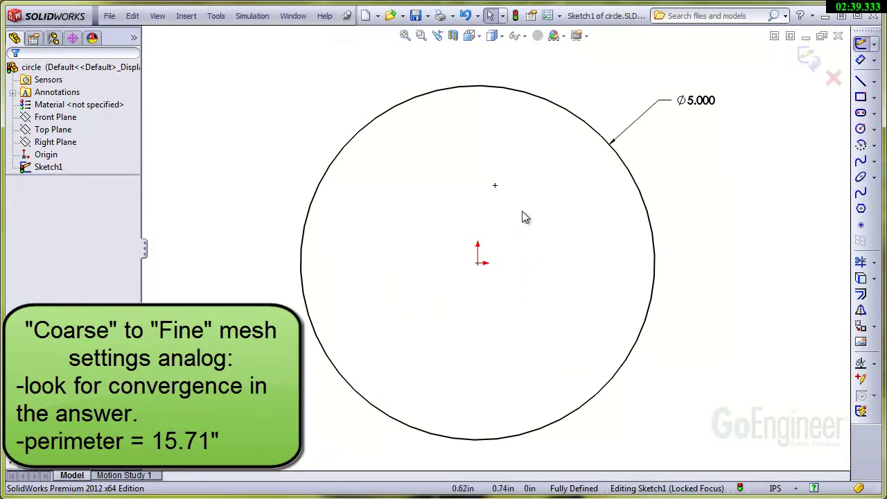
click(341, 158)
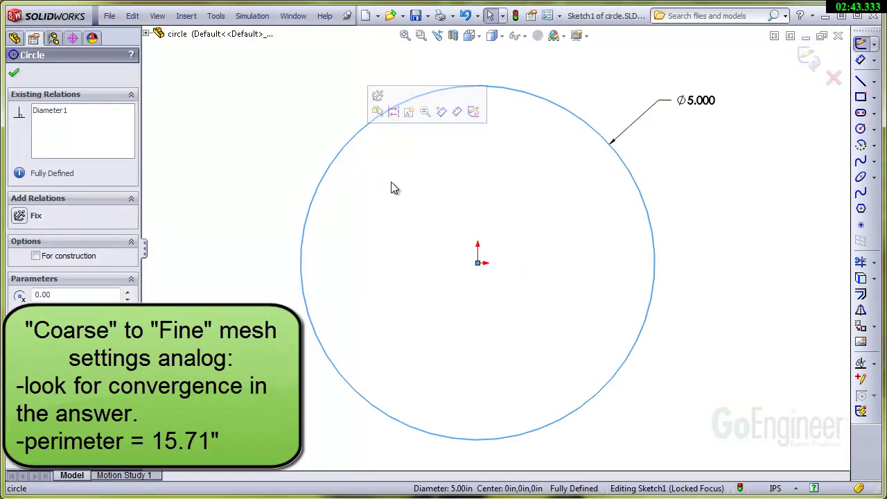
click(215, 16)
click(246, 263)
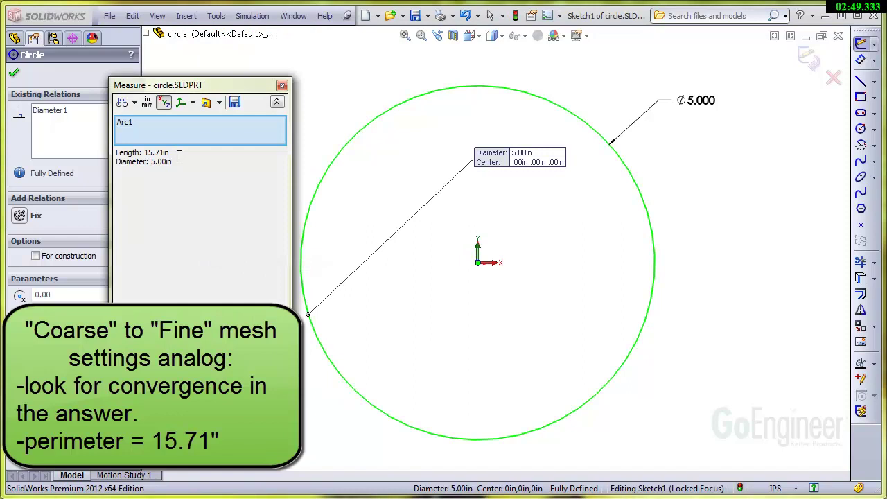
click(282, 84)
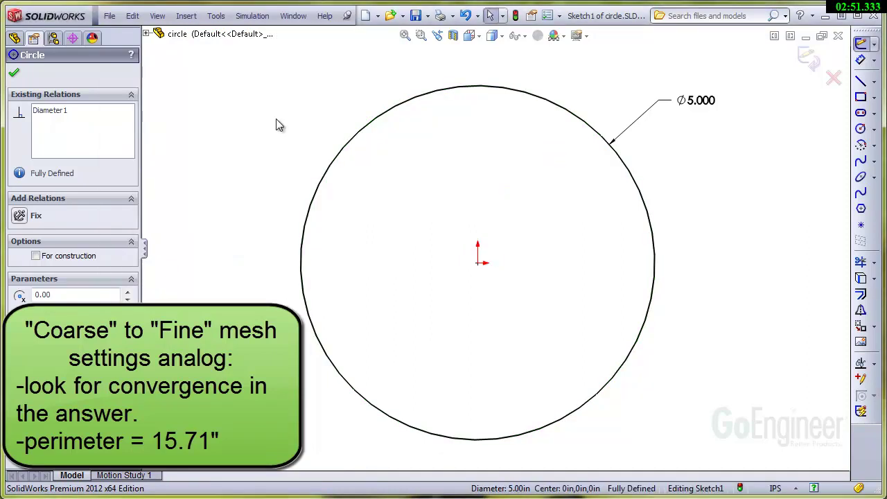
key(Escape)
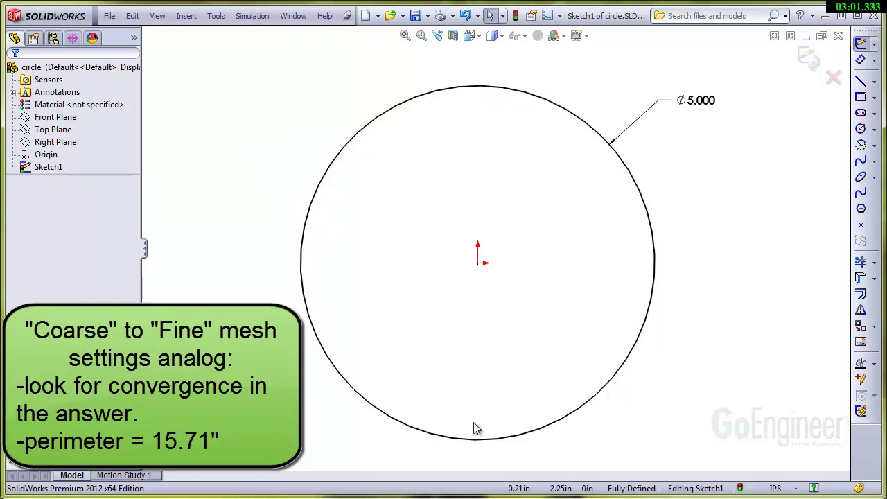
Step: Measure the perimeter of a temporary 6-sided polygon drawn from the origin to the circle's lowest point, and undo the polygon
click(861, 210)
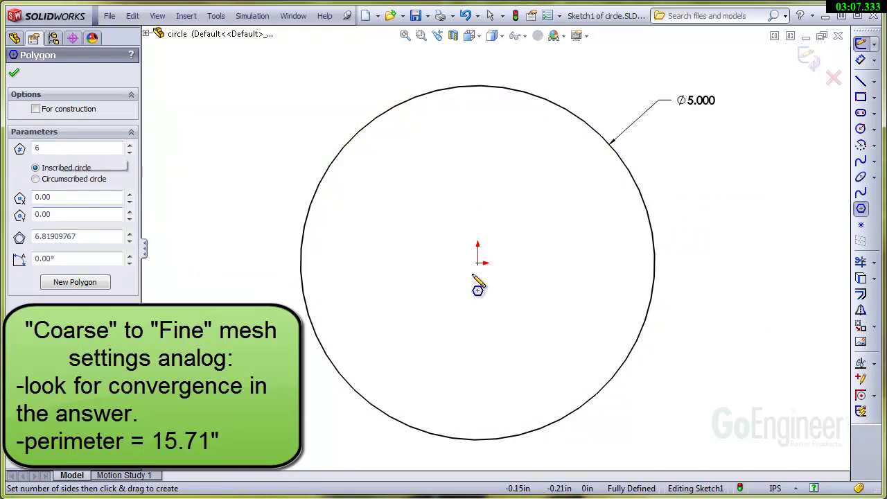
drag(478, 262, 478, 439)
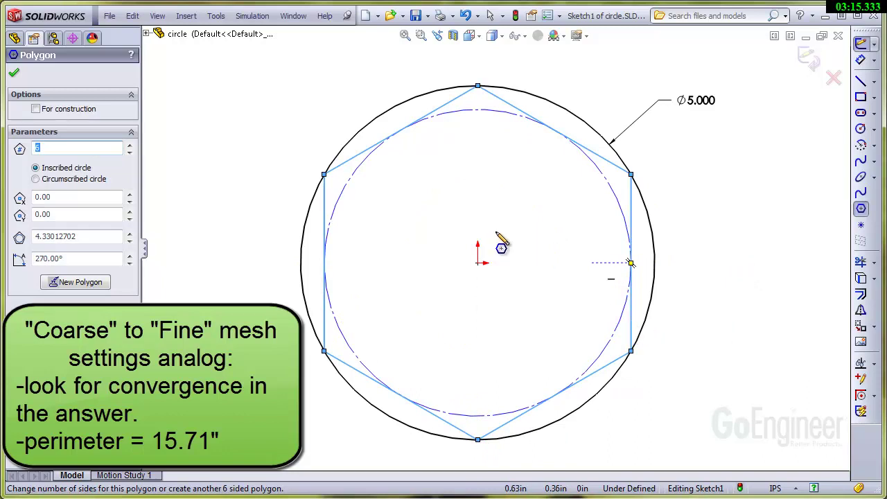
click(215, 15)
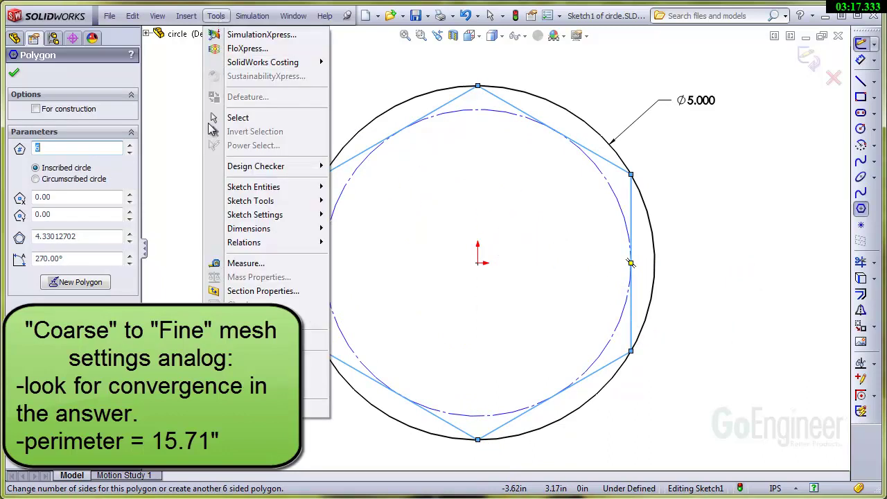
click(244, 263)
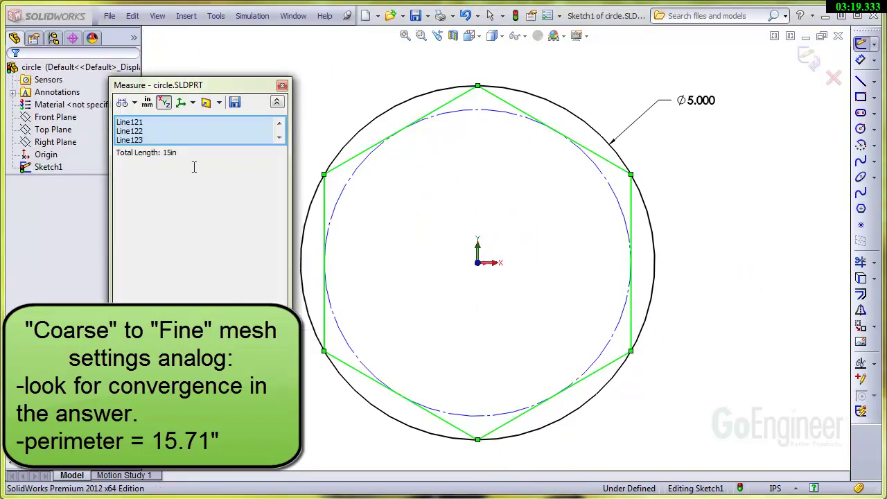
click(284, 86)
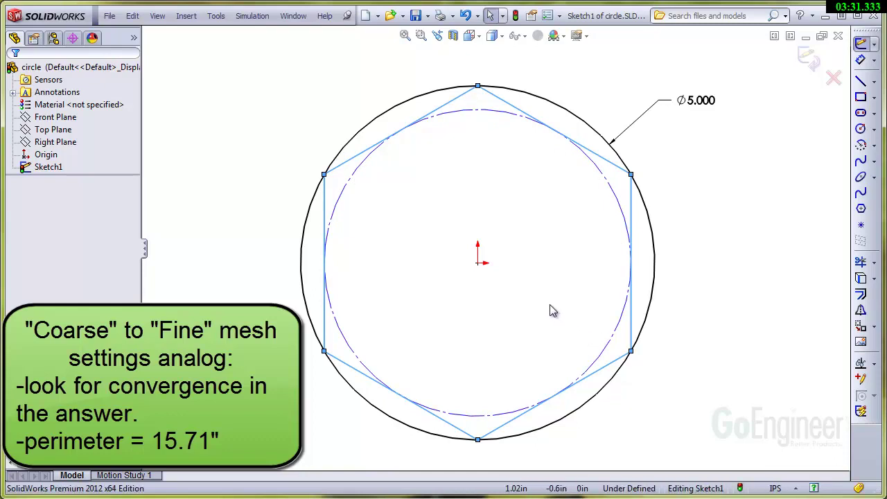
click(465, 15)
Step: Measure the perimeter of a temporary 10-sided polygon drawn from the origin to the circle's lowest point, and undo the polygon
click(861, 208)
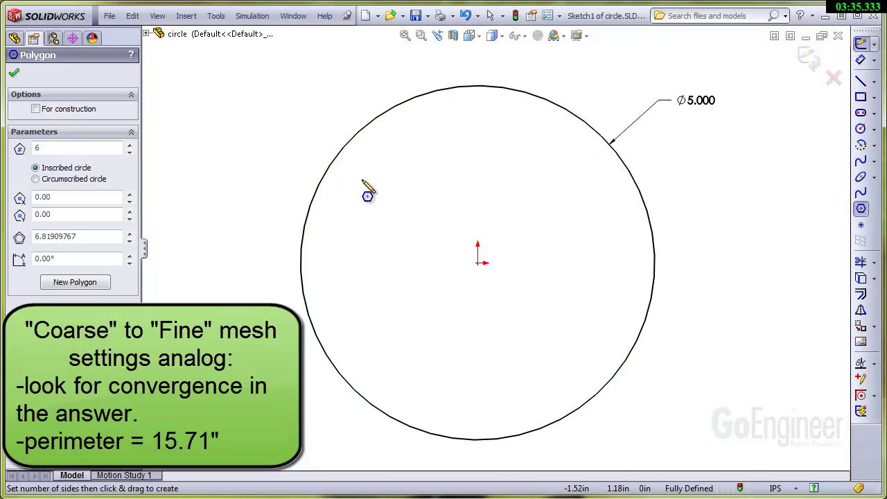
drag(114, 149, 18, 154)
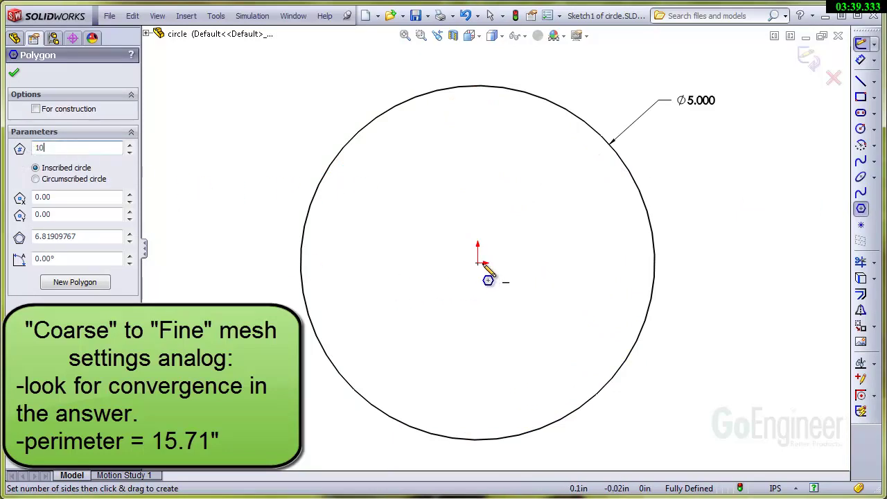
drag(478, 261, 478, 440)
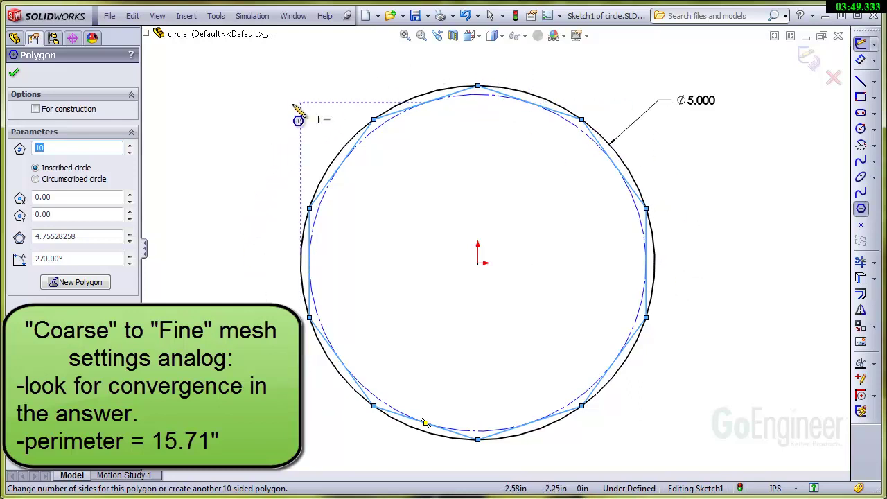
click(216, 16)
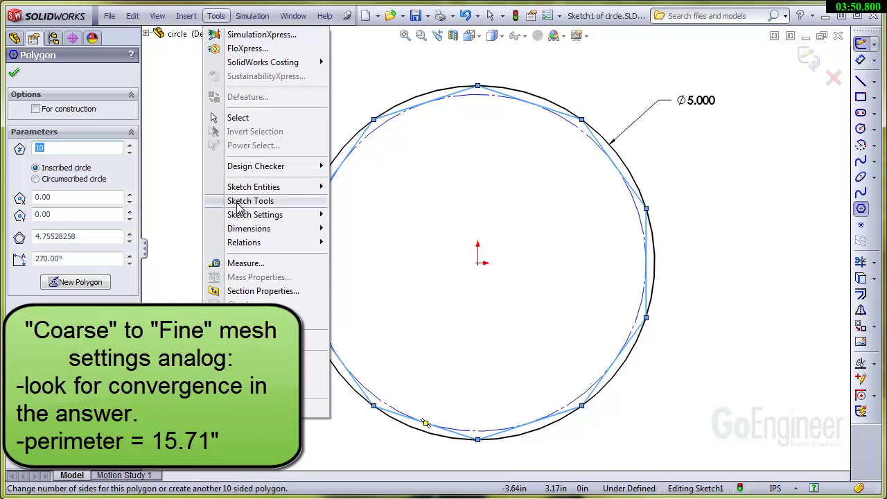
click(242, 261)
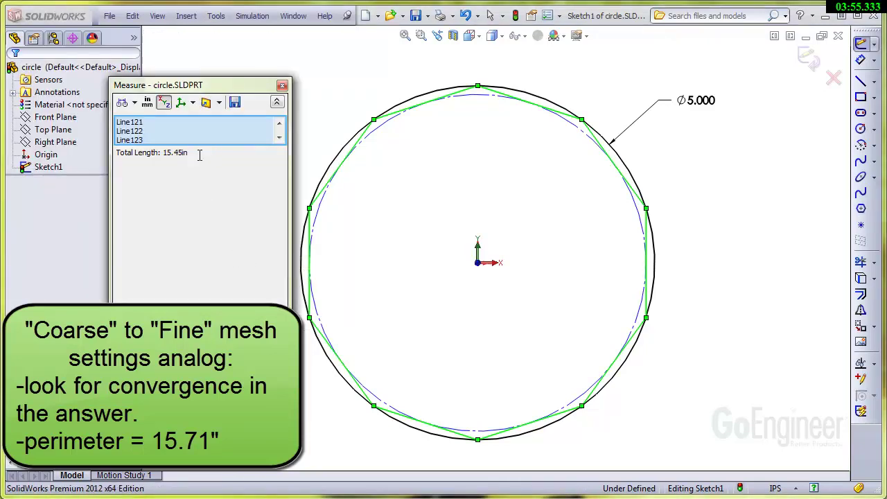
click(282, 85)
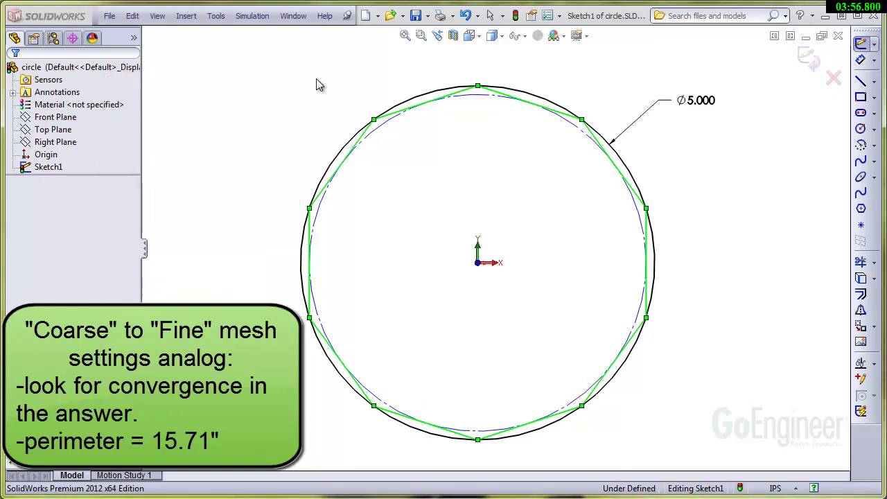
click(465, 15)
Step: Sketch a 25-sided polygon from the origin to the circle's lowest point and measure its perimeter
click(860, 208)
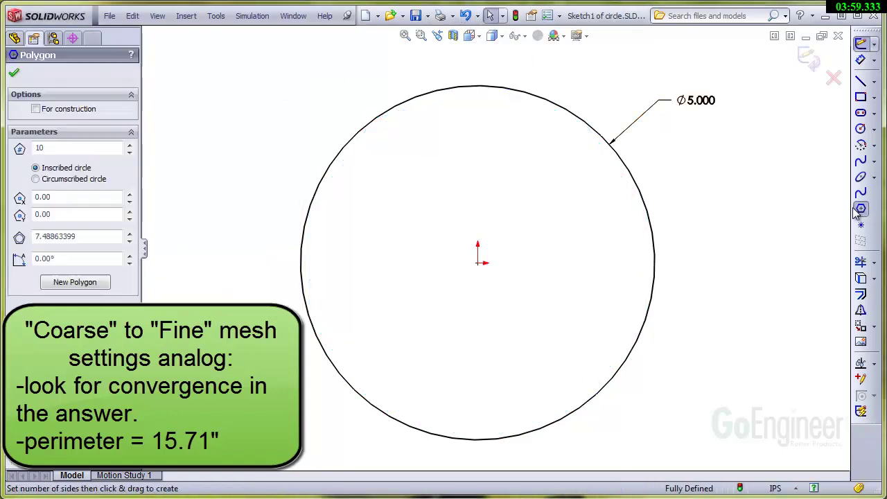
double_click(40, 148)
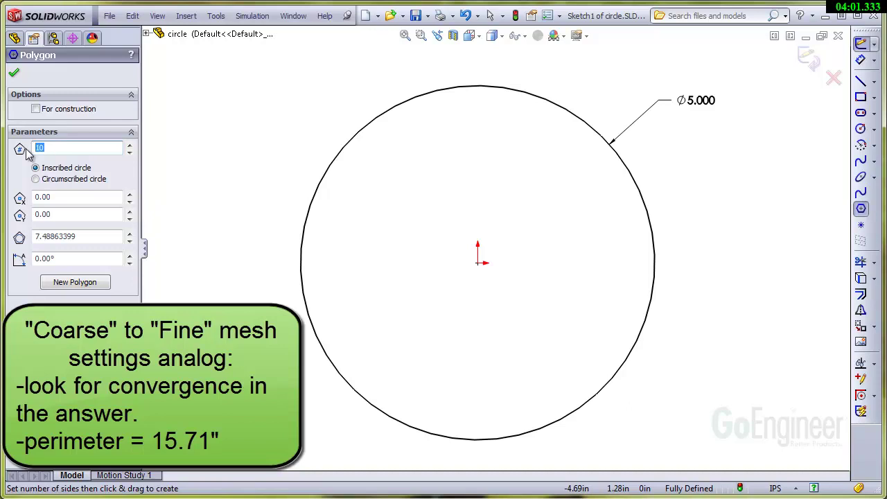
text(25)
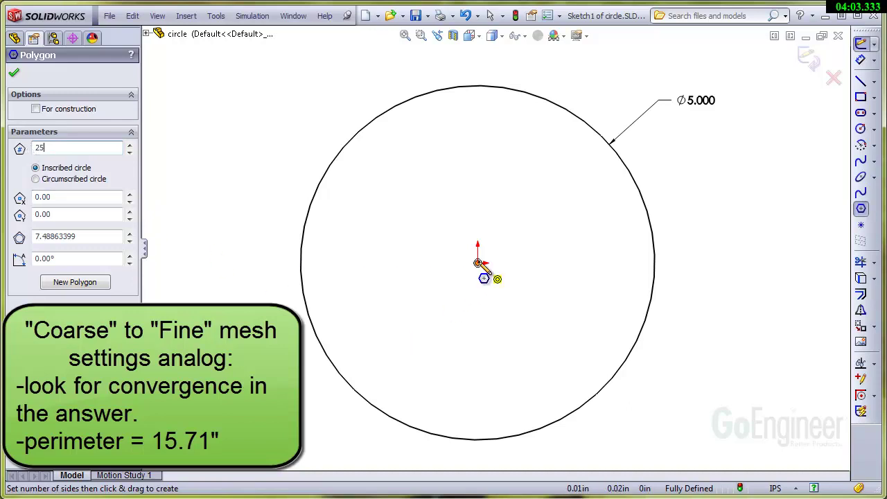
mouse_move(477, 262)
mouse_down()
mouse_move(488, 344)
mouse_move(477, 439)
mouse_up()
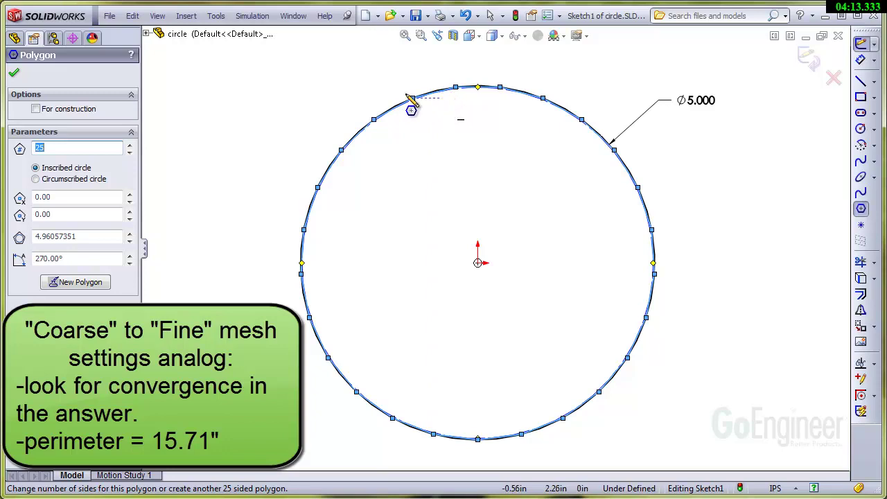
click(216, 16)
click(232, 260)
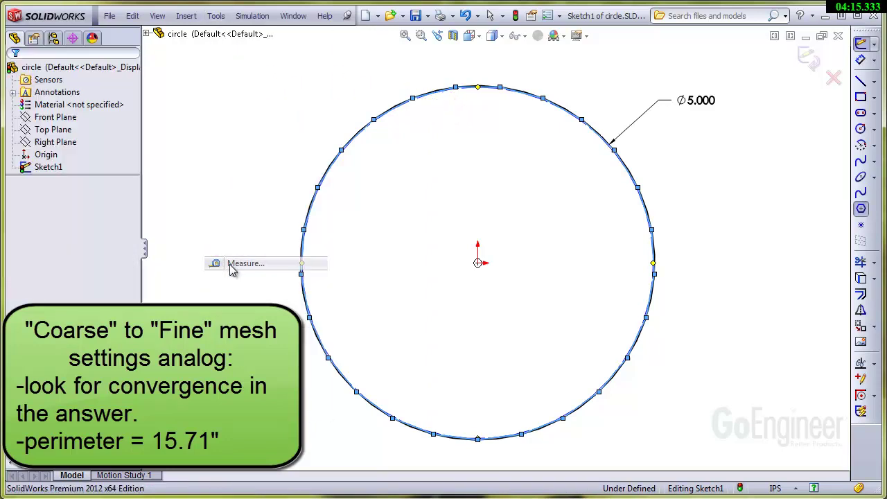